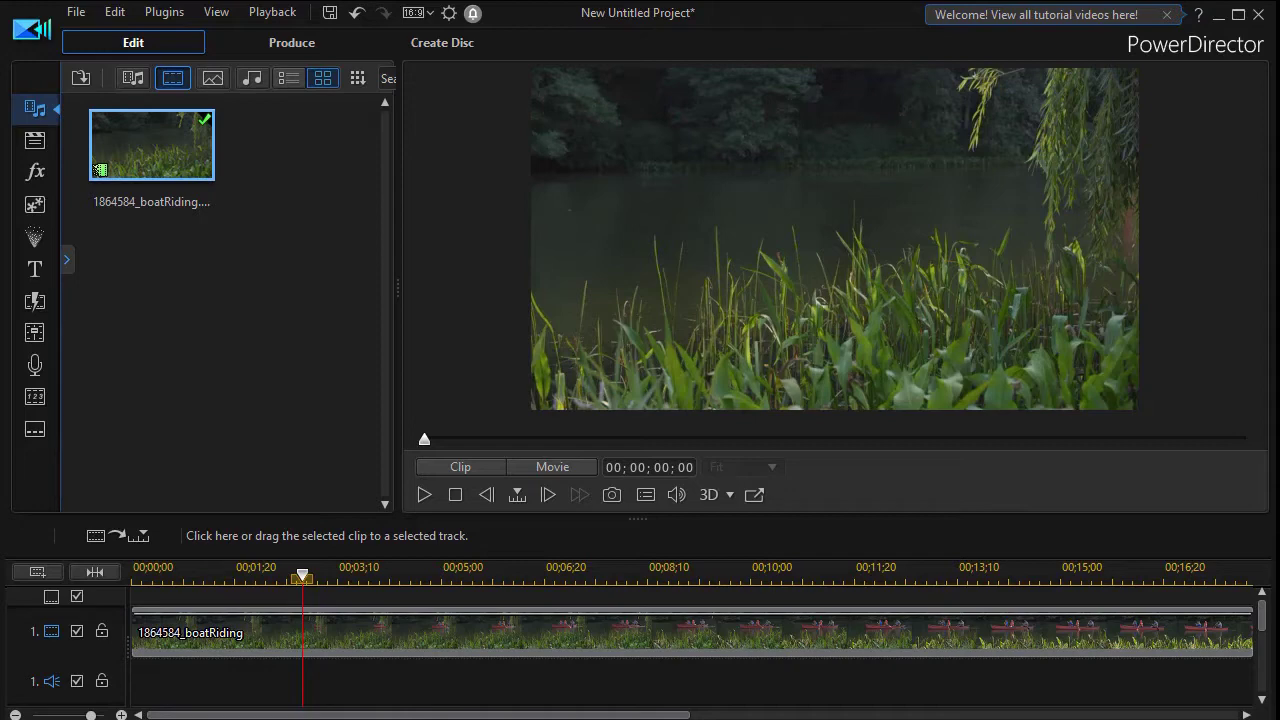
Select the boatRiding clip on the timeline and bring up the video effects library.
click(218, 634)
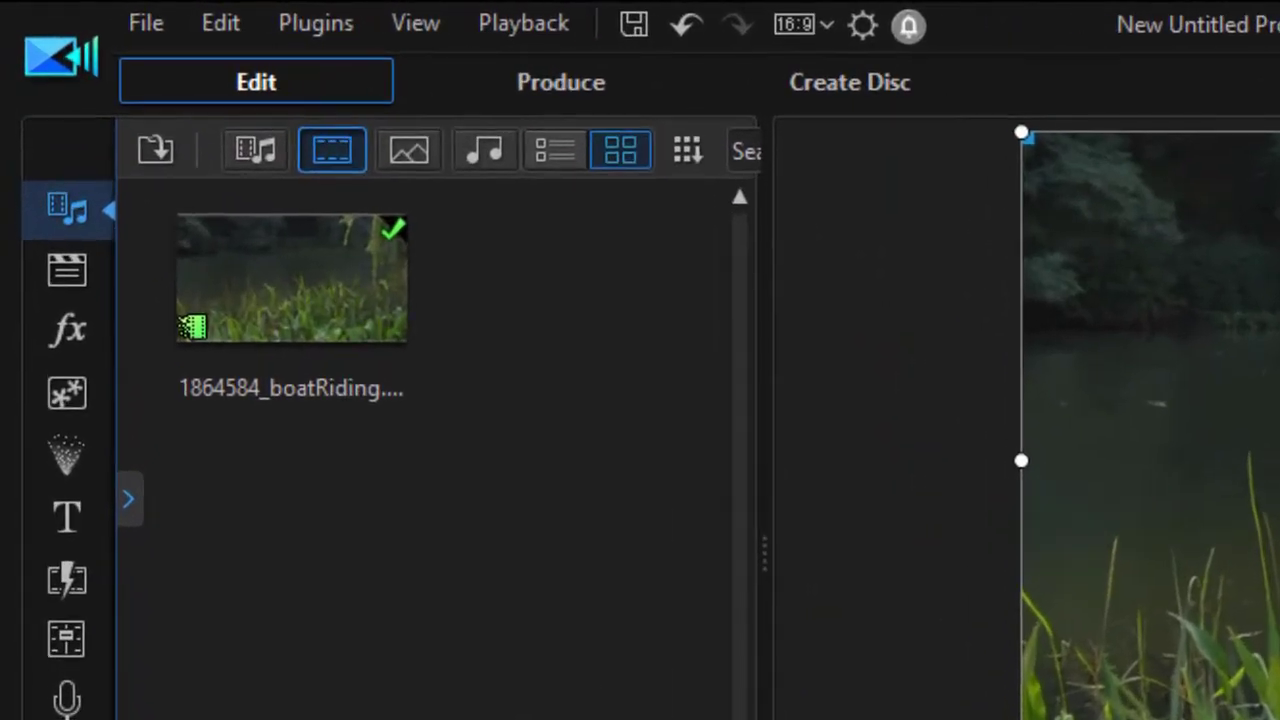
click(68, 340)
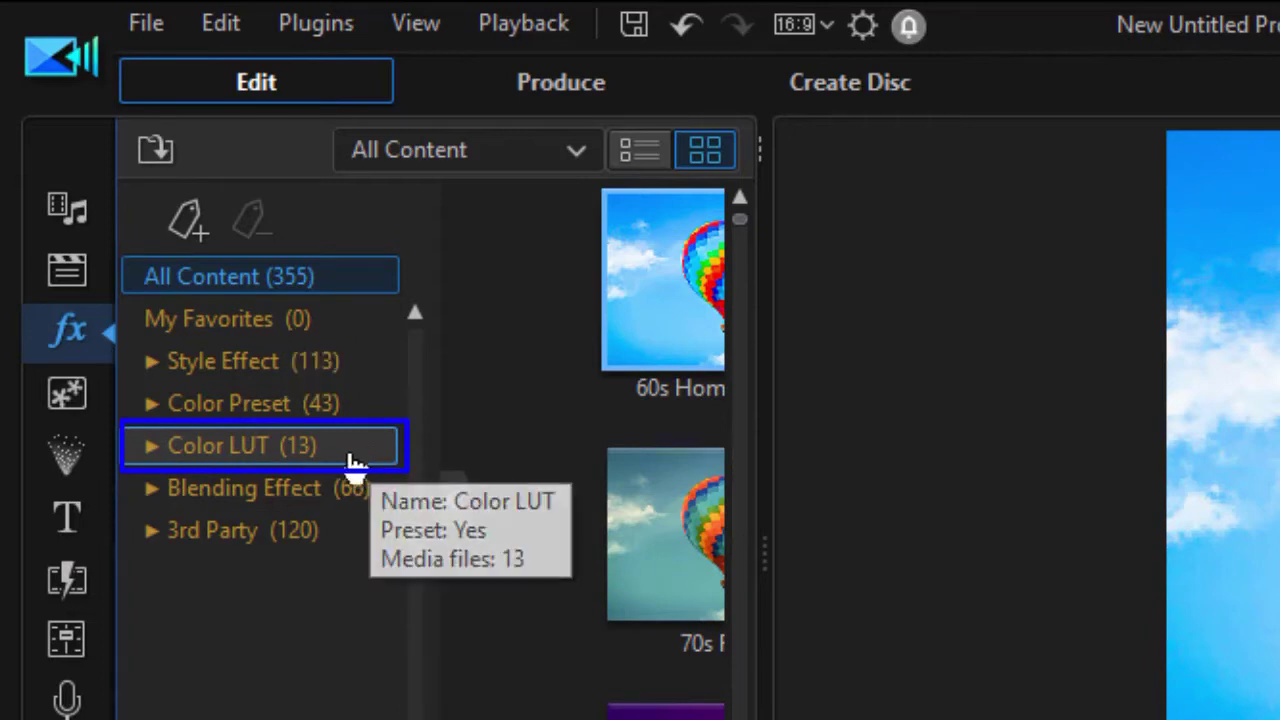
Filter the effects library to the Color LUT Outdoor presets and hide the category list.
click(156, 450)
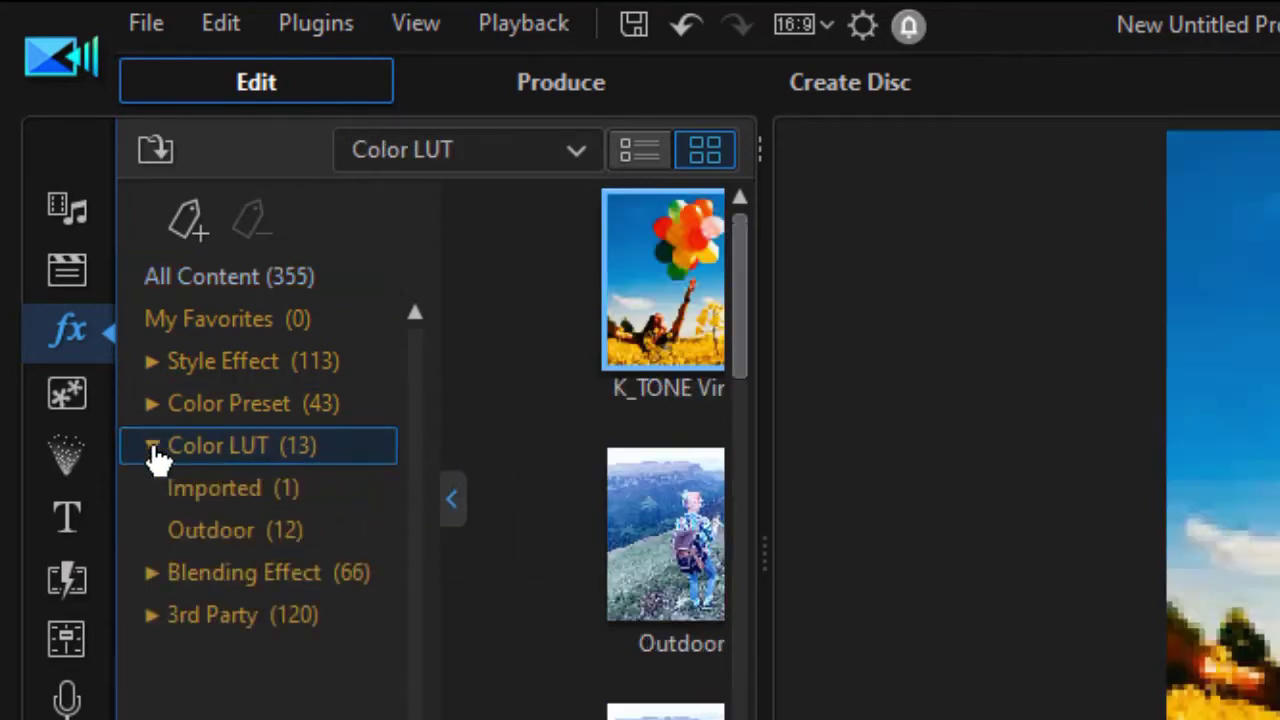
click(340, 535)
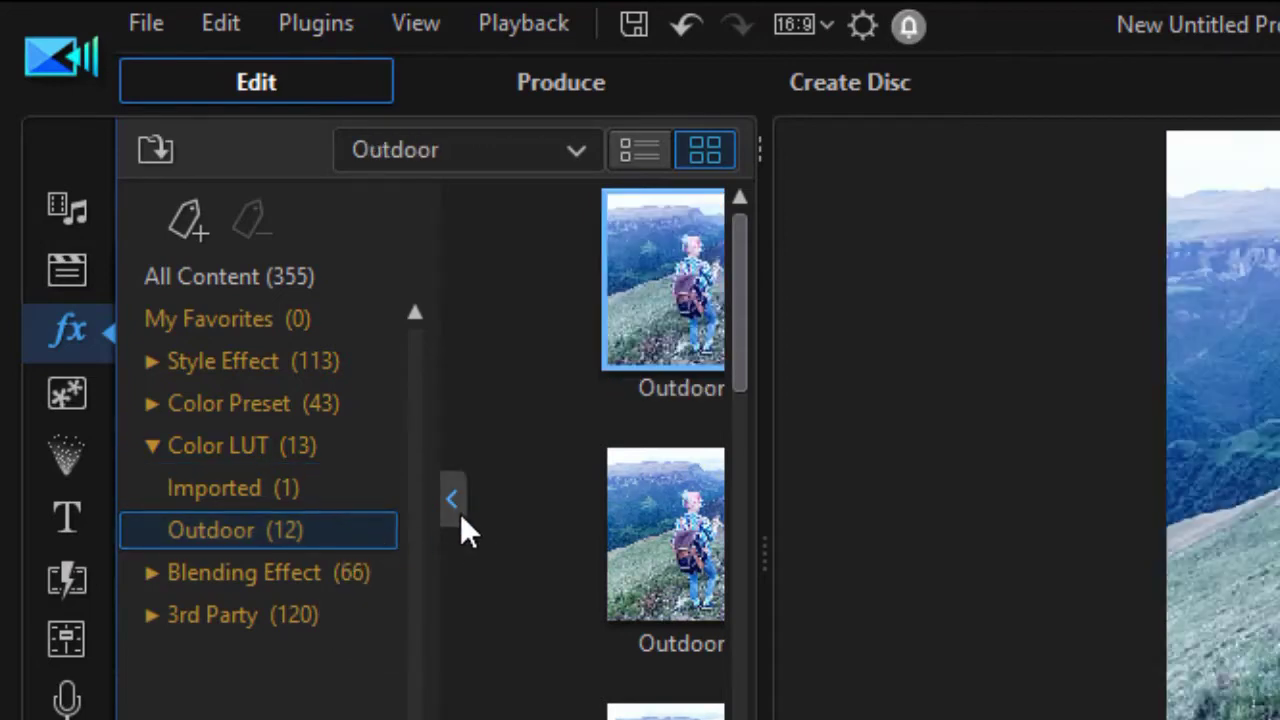
click(452, 510)
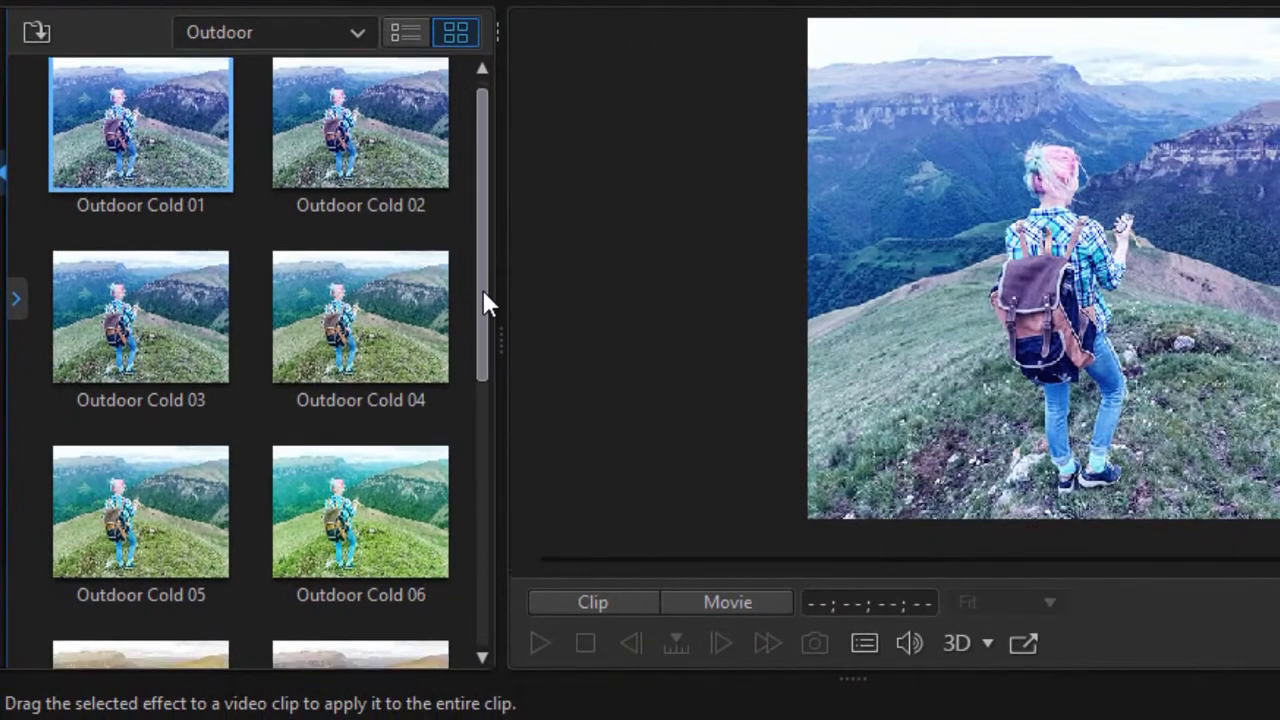
Apply the Outdoor Warm 06 LUT to the boatRiding clip on the timeline.
drag(733, 503, 725, 719)
drag(480, 548, 480, 628)
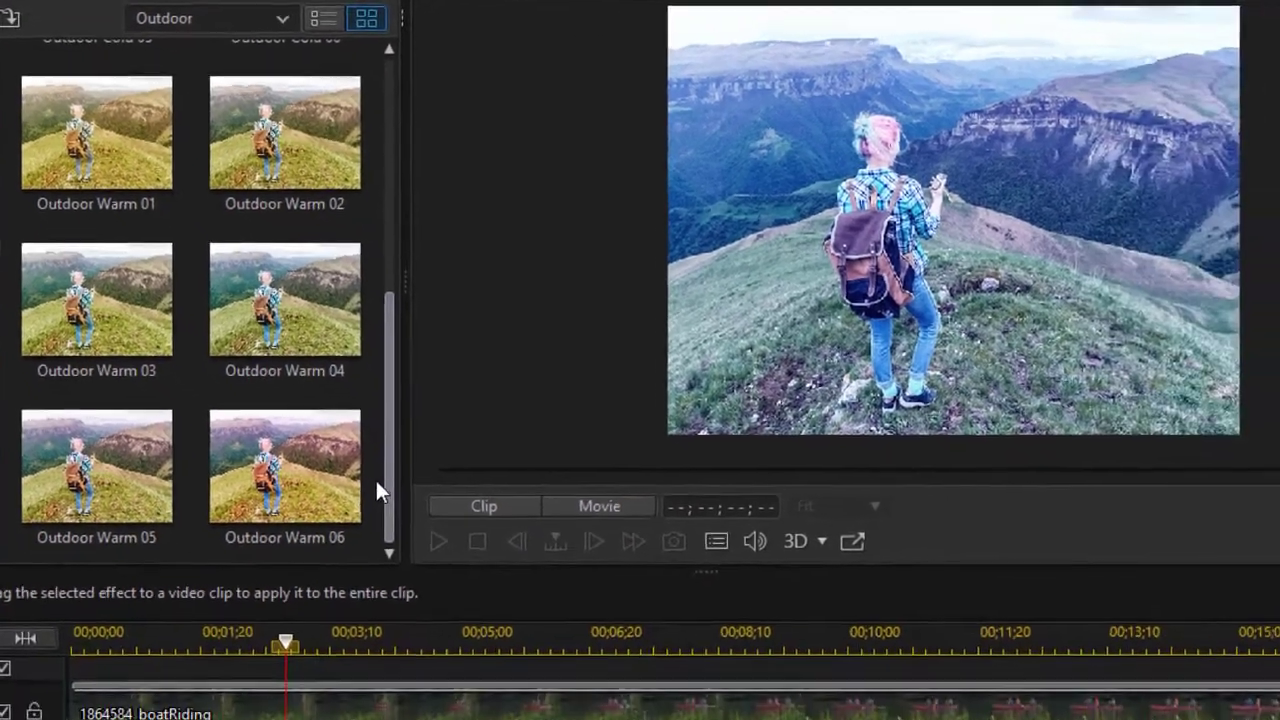
click(390, 575)
drag(245, 441, 190, 683)
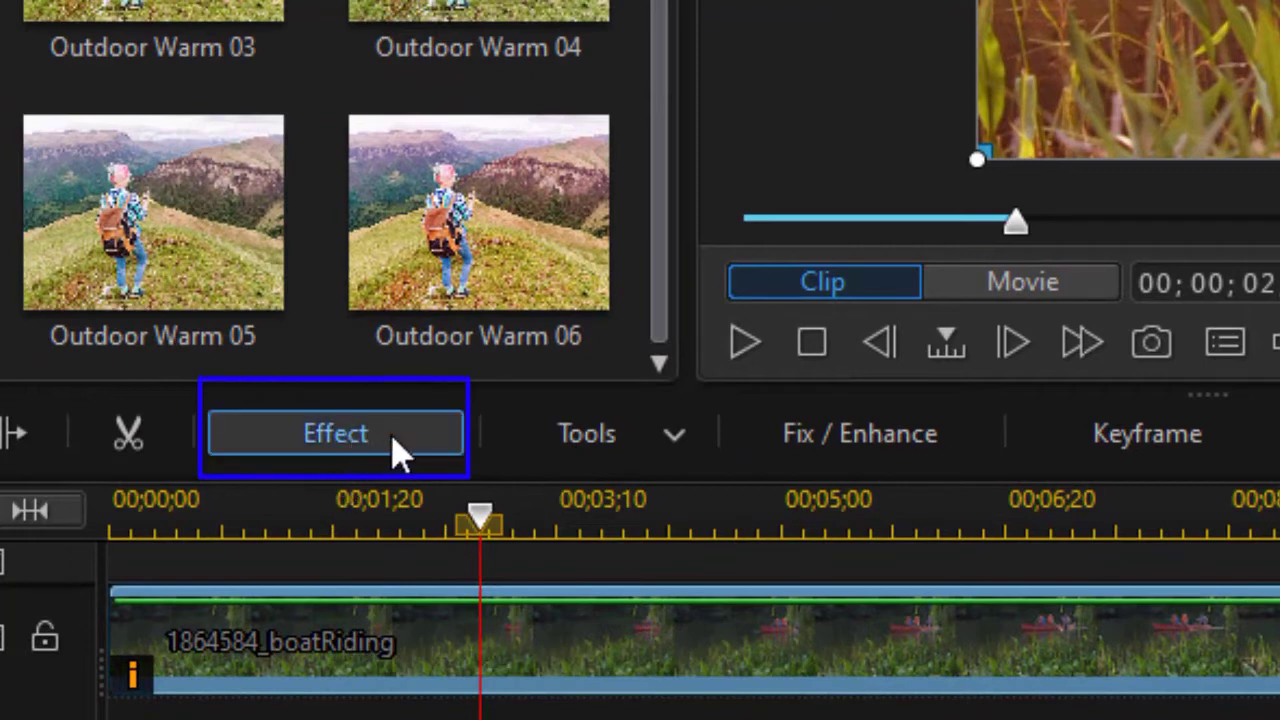
In Effect Settings, switch off the Outdoor Warm 06 LUT and preview the clip without it.
click(408, 455)
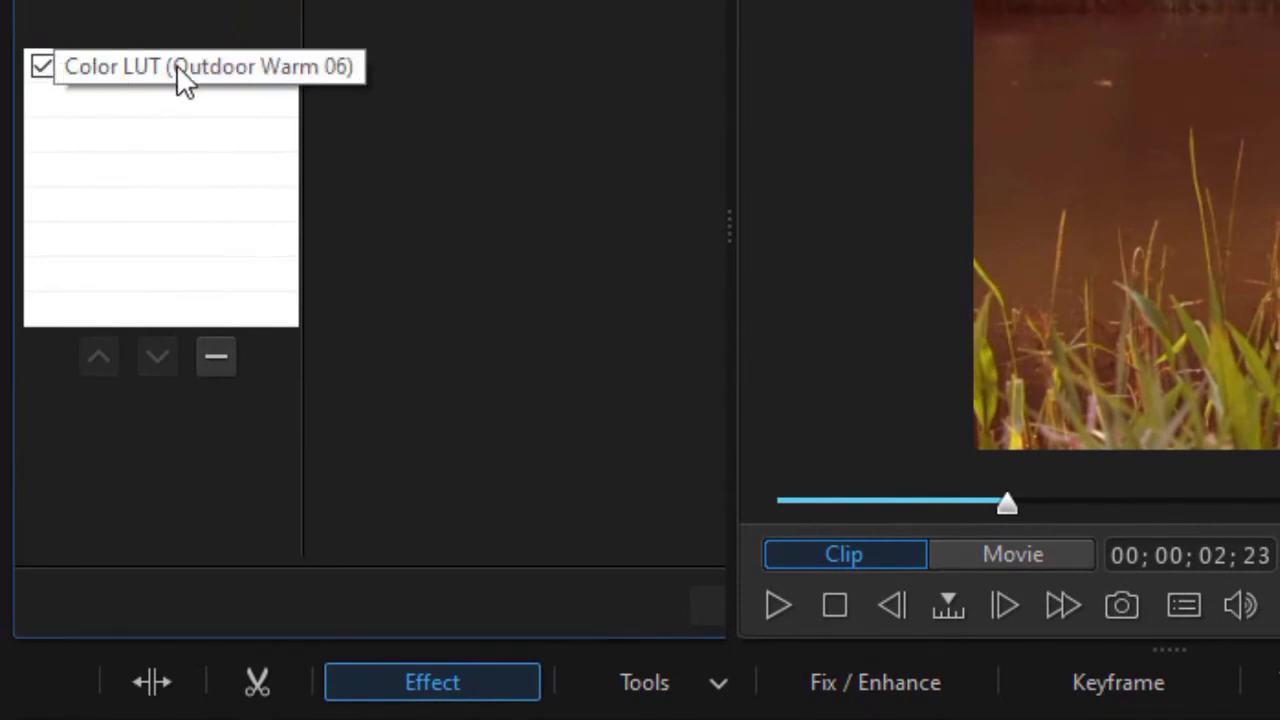
click(245, 72)
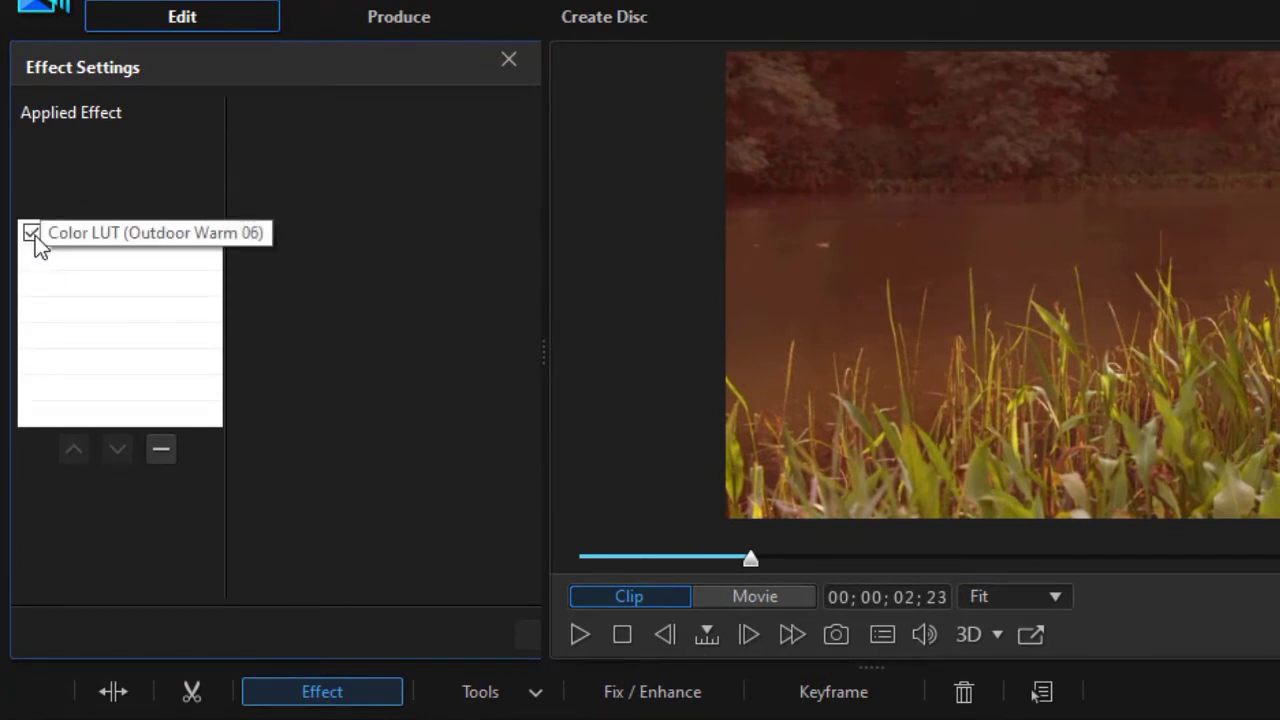
click(33, 236)
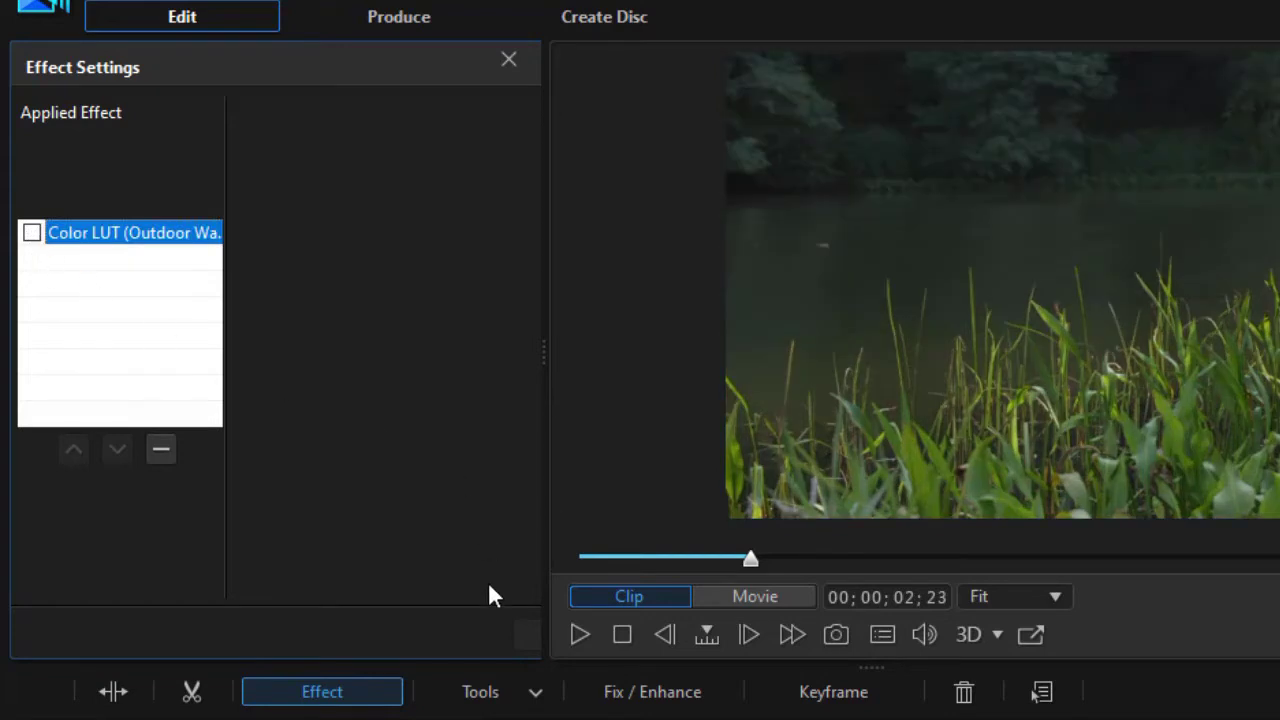
click(577, 634)
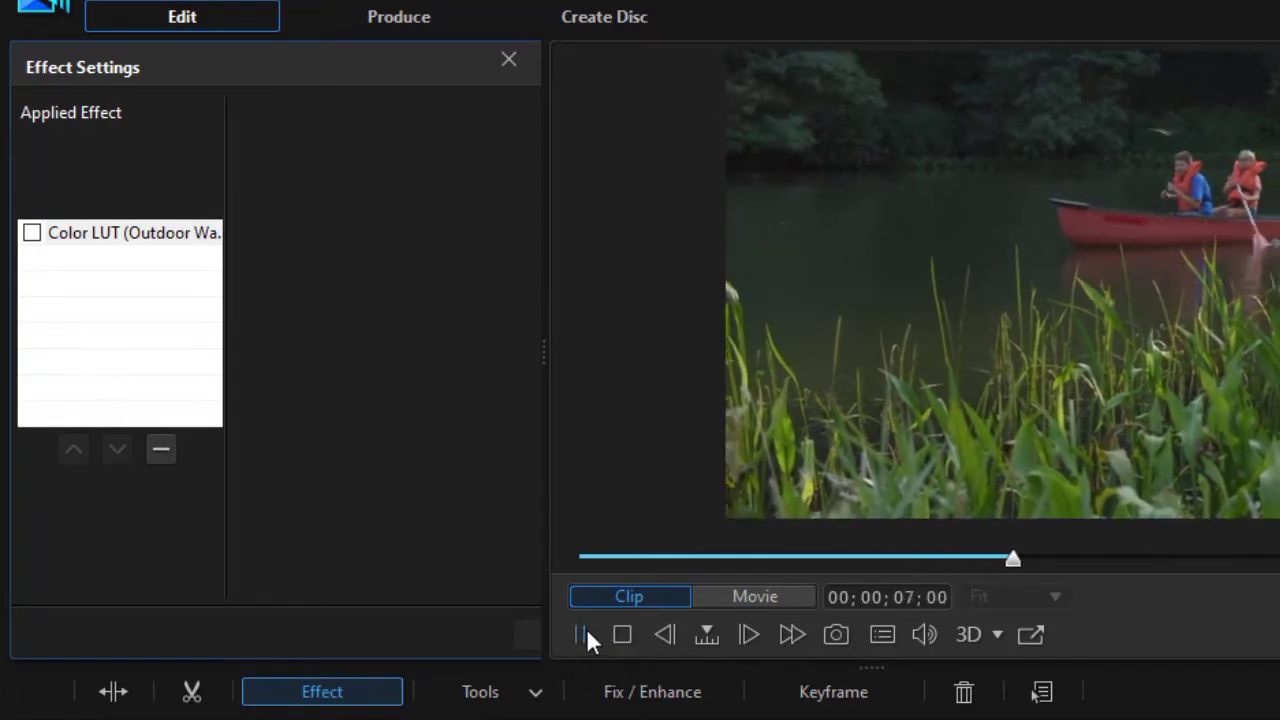
click(581, 632)
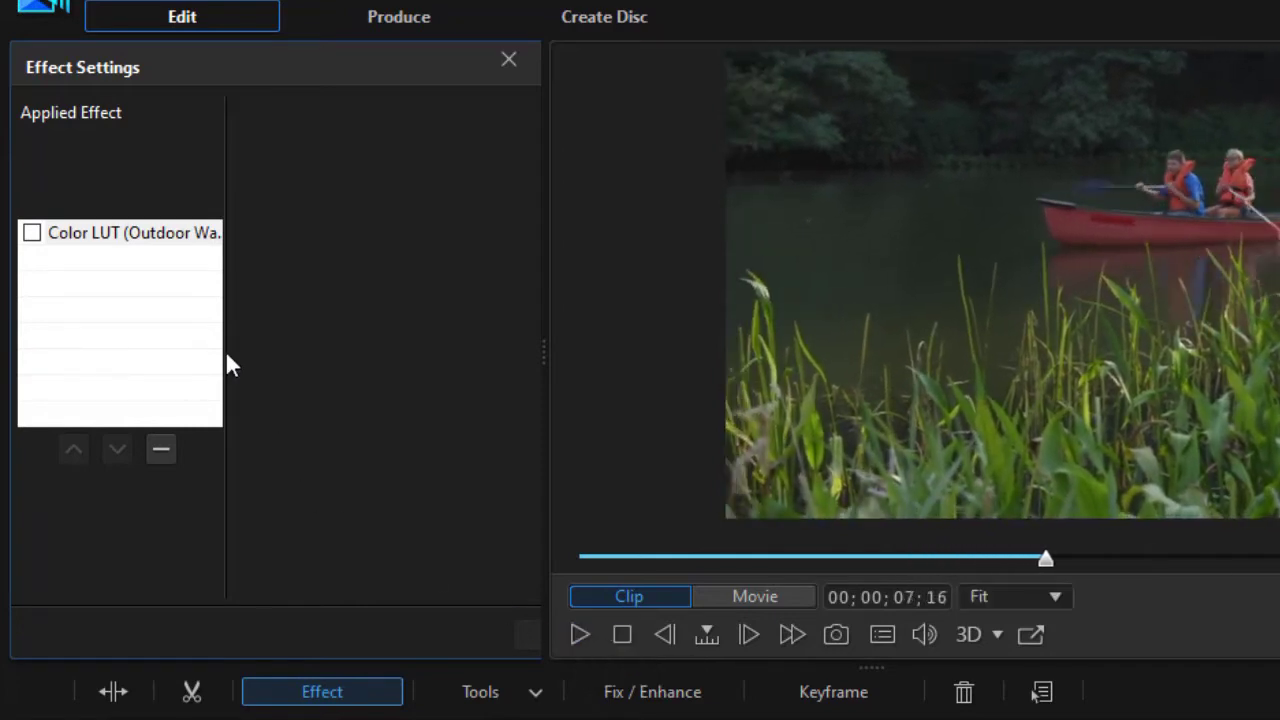
Re-enable Outdoor Warm 06, play the clip with it, then remove the LUT.
click(31, 234)
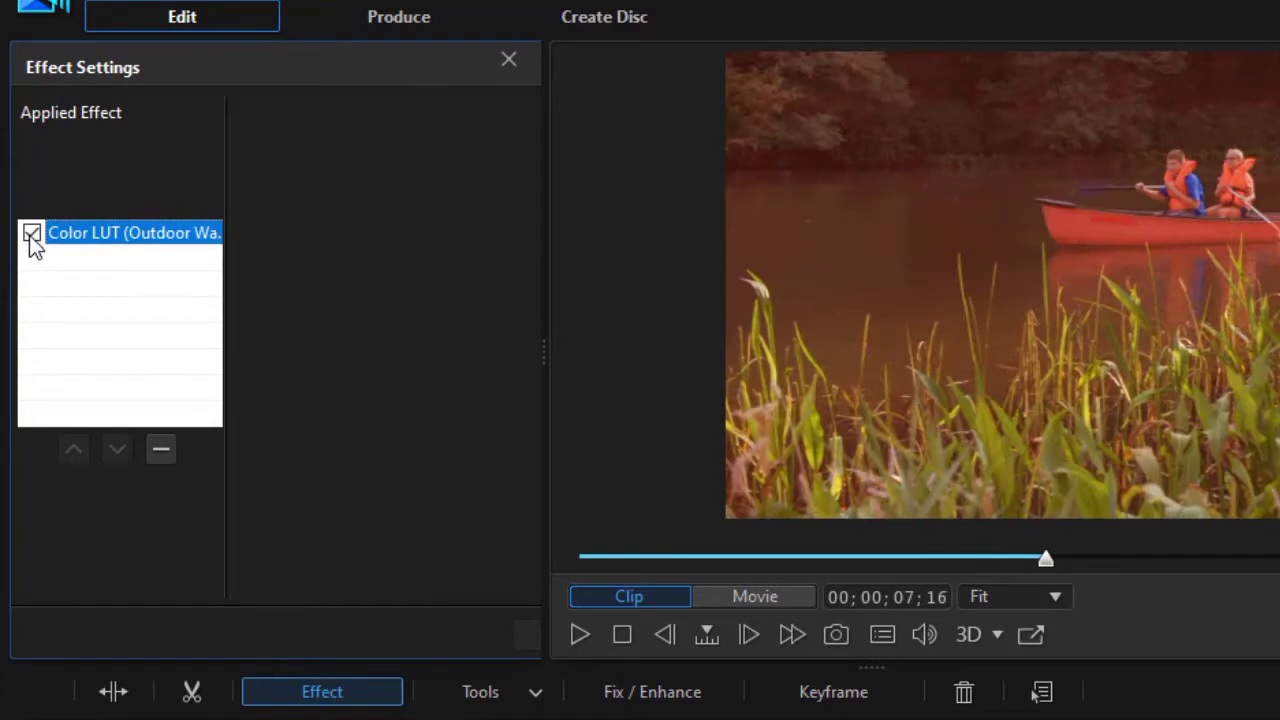
click(579, 633)
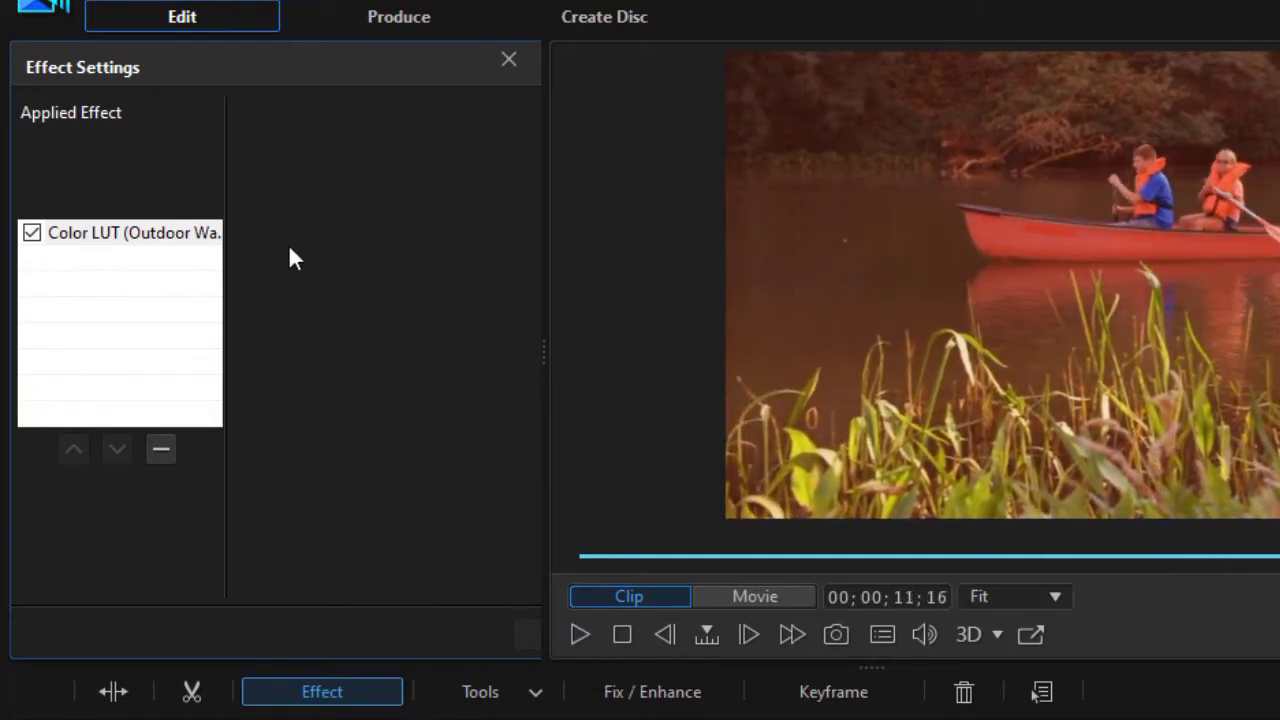
click(32, 236)
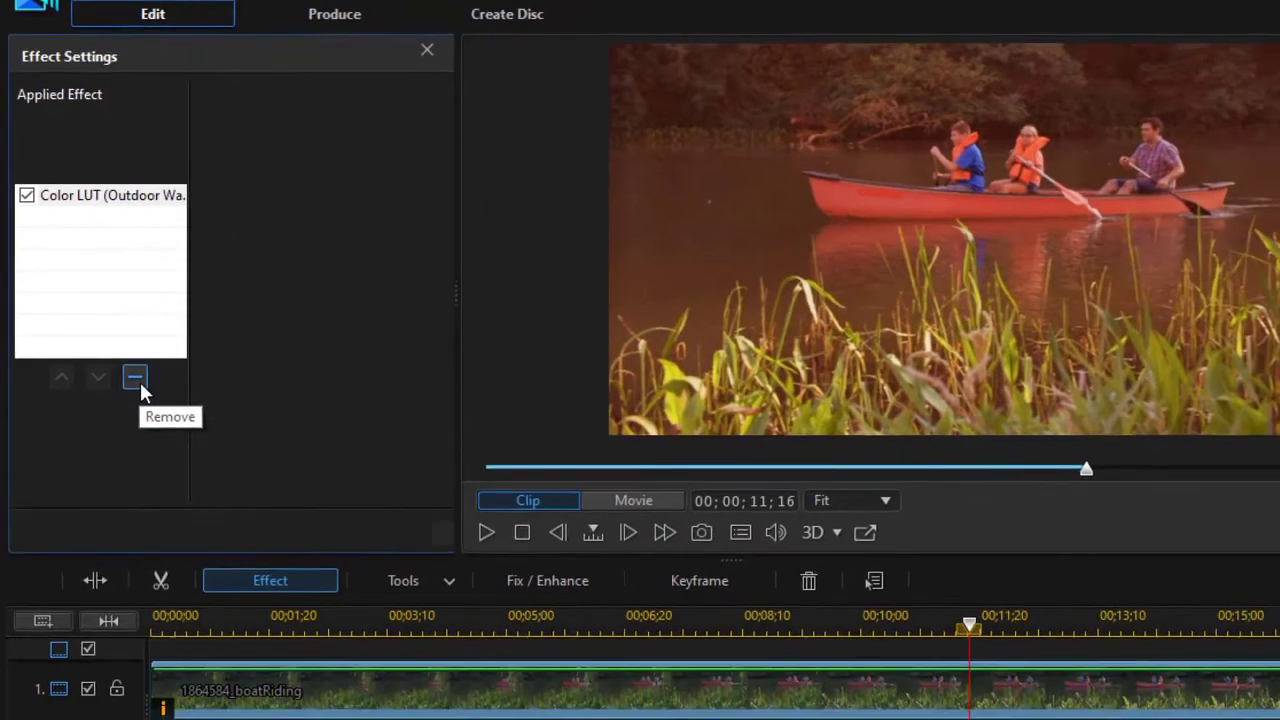
click(166, 456)
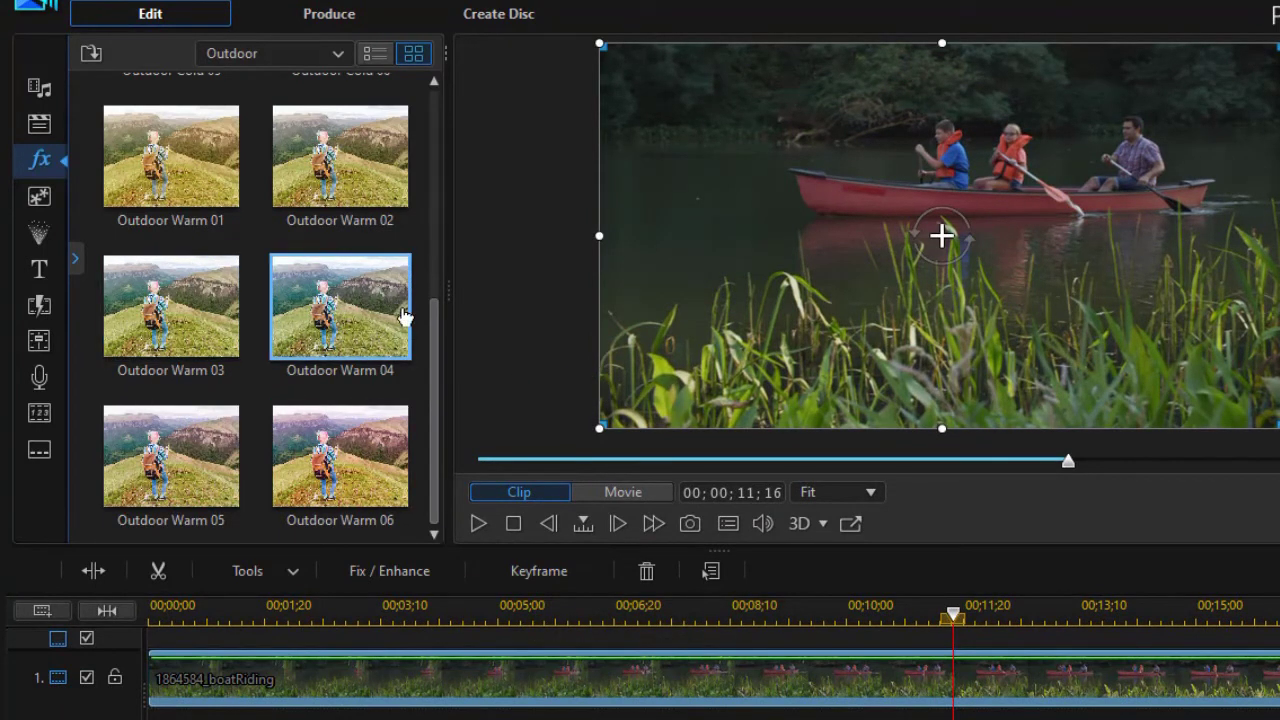
Apply Outdoor Warm 01 to the boatRiding clip, preview it, then switch the LUT off.
mouse_move(172, 170)
mouse_down()
mouse_move(214, 331)
mouse_move(249, 609)
mouse_move(222, 686)
mouse_up()
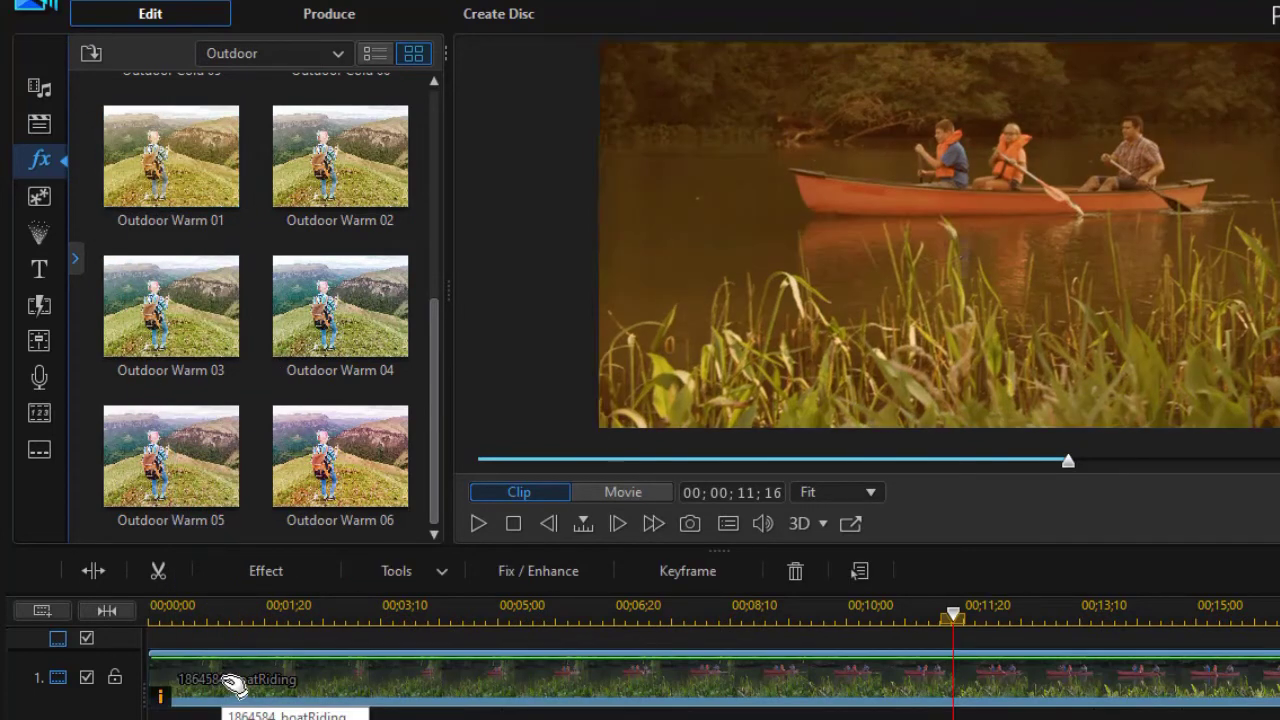
click(279, 564)
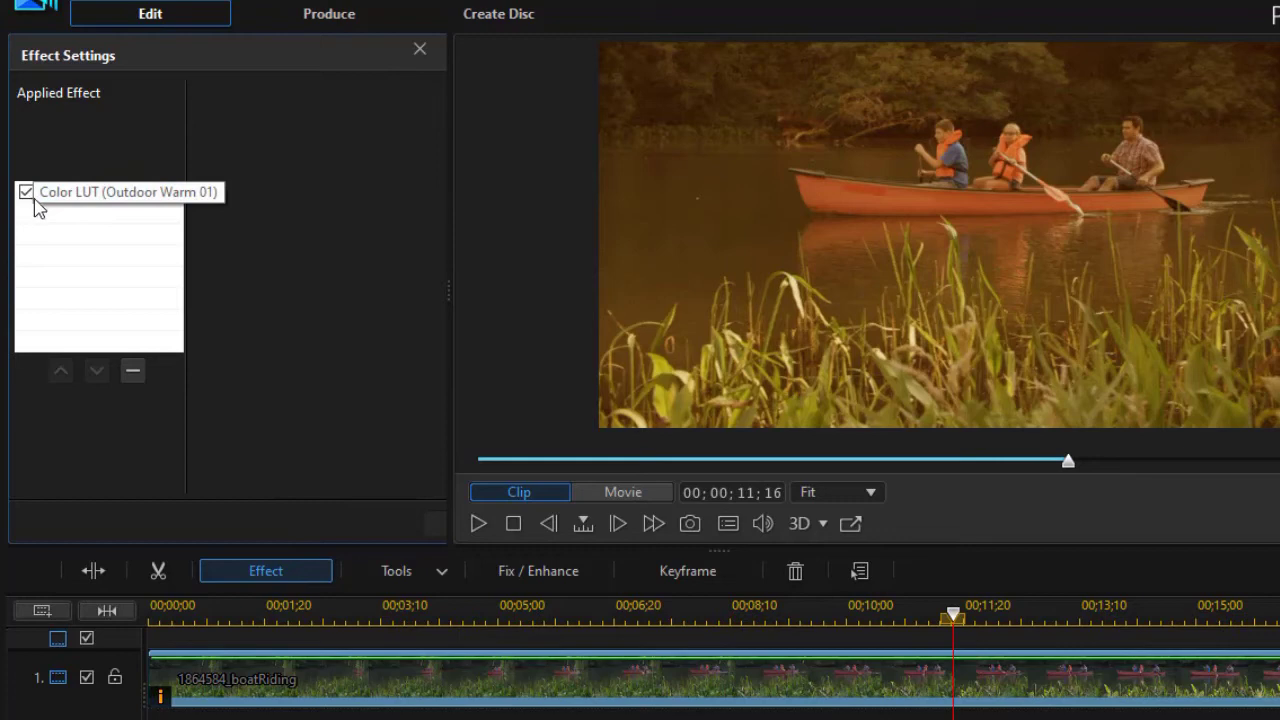
click(476, 526)
click(477, 525)
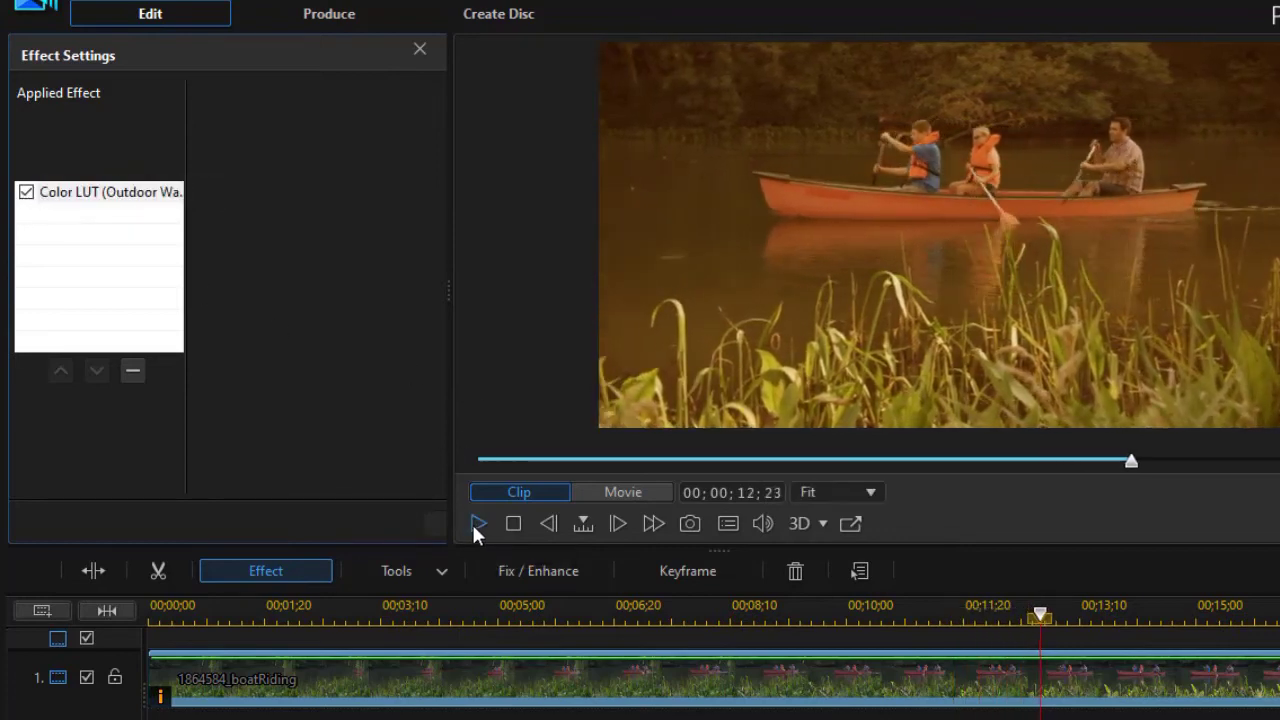
click(26, 193)
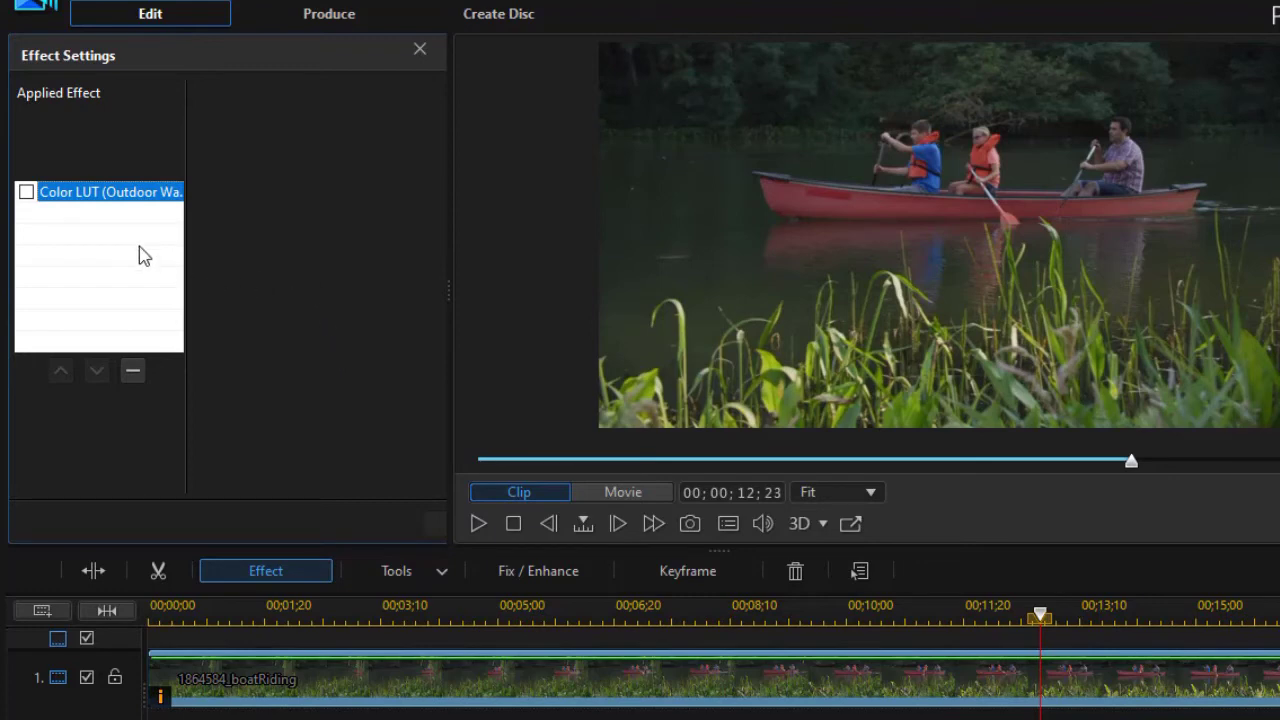
Swap the warm LUT for Outdoor Cold 04 and play the clip through to 00;00;17;08.
click(133, 370)
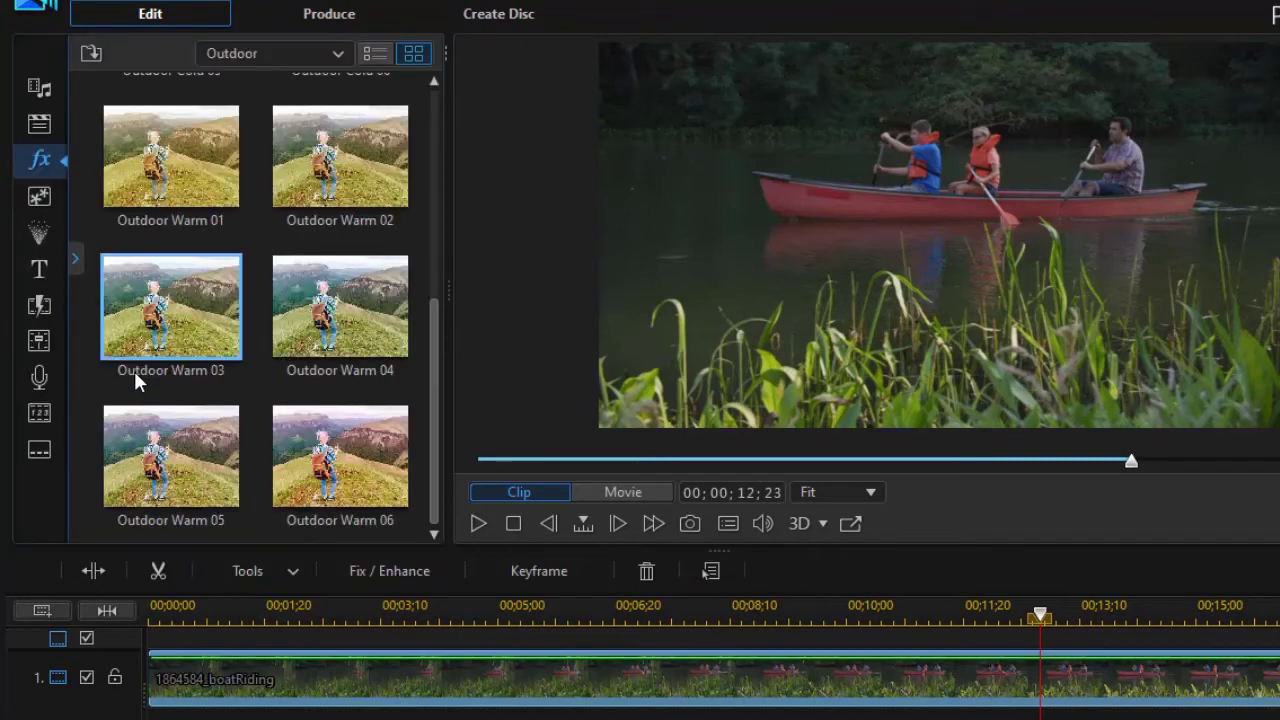
drag(436, 334, 410, 158)
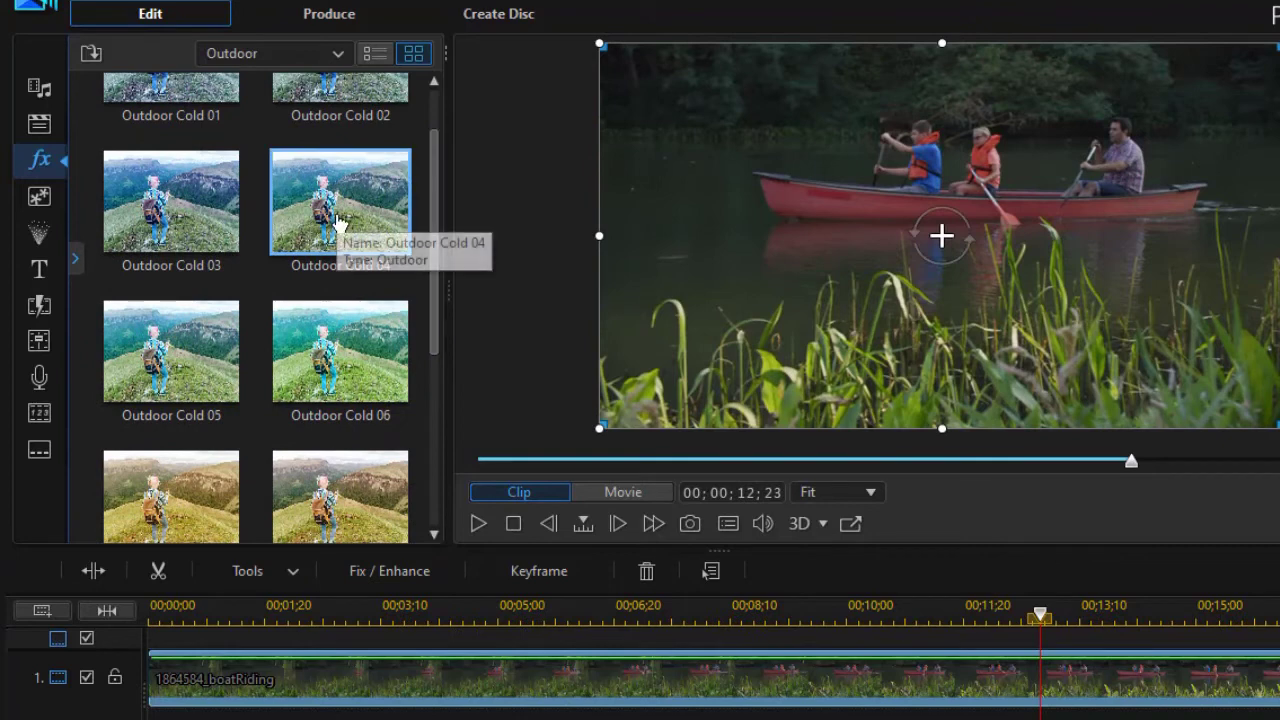
drag(330, 212, 251, 690)
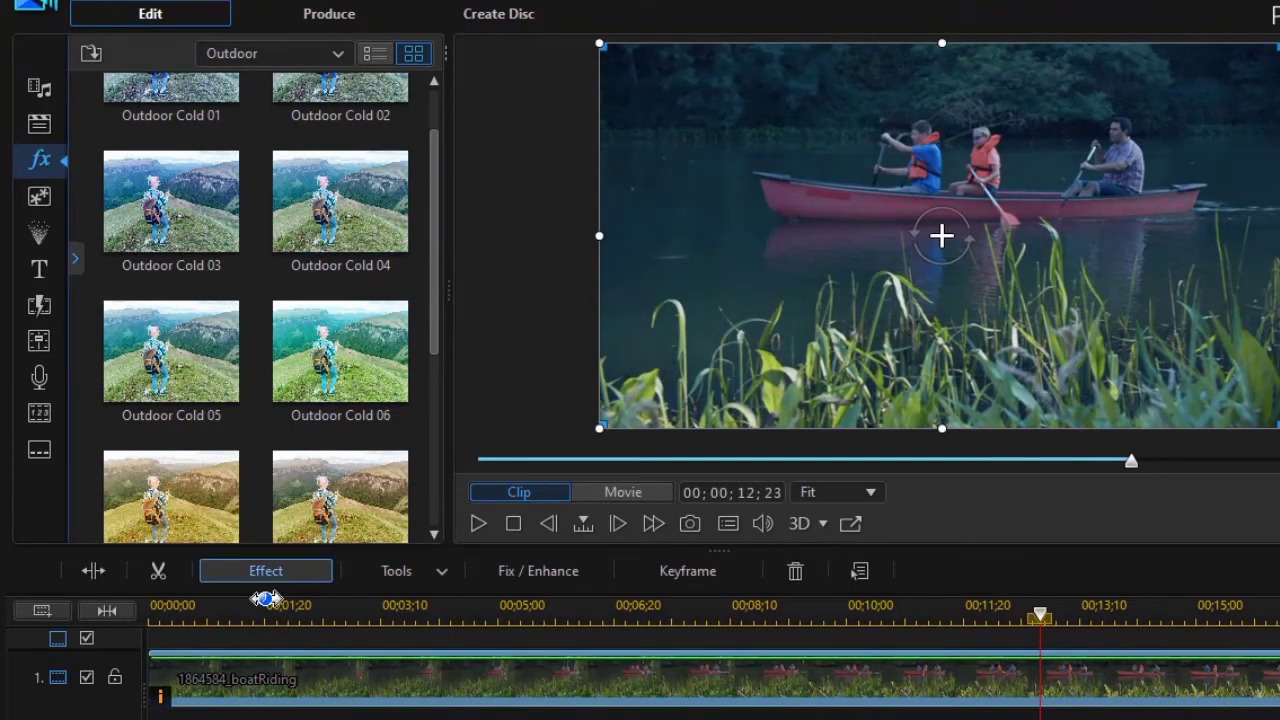
click(478, 524)
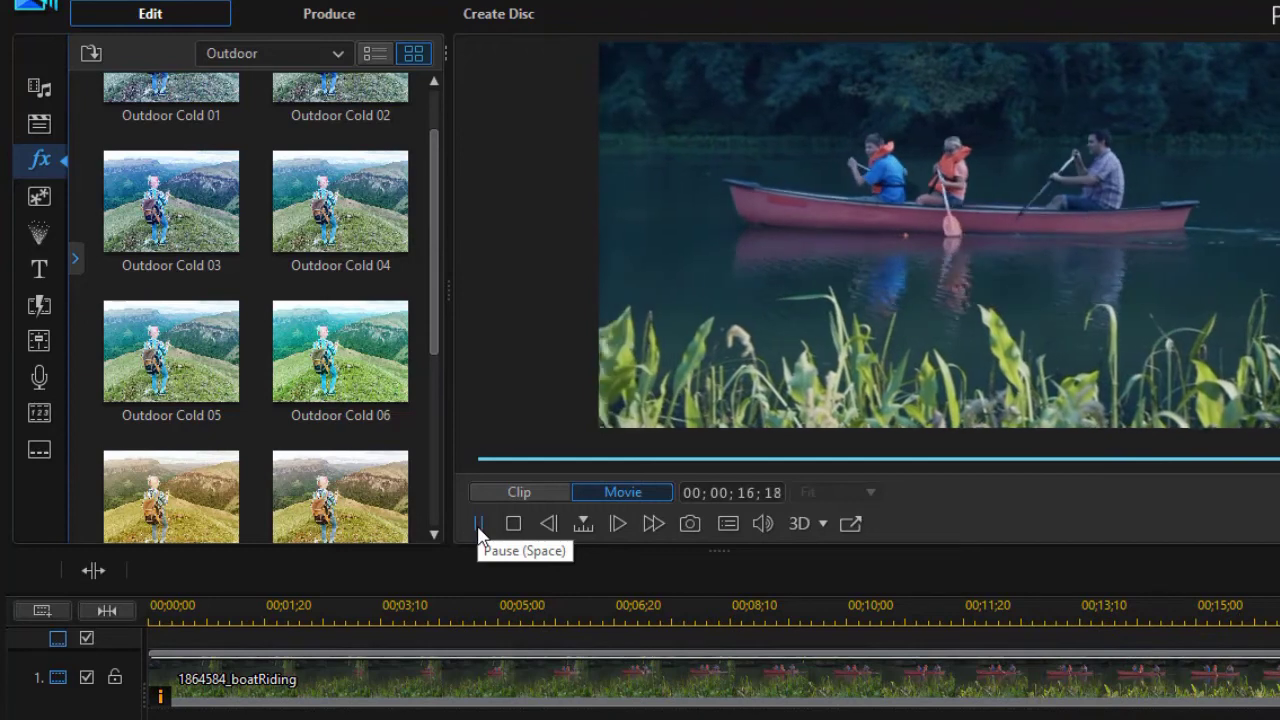
click(478, 526)
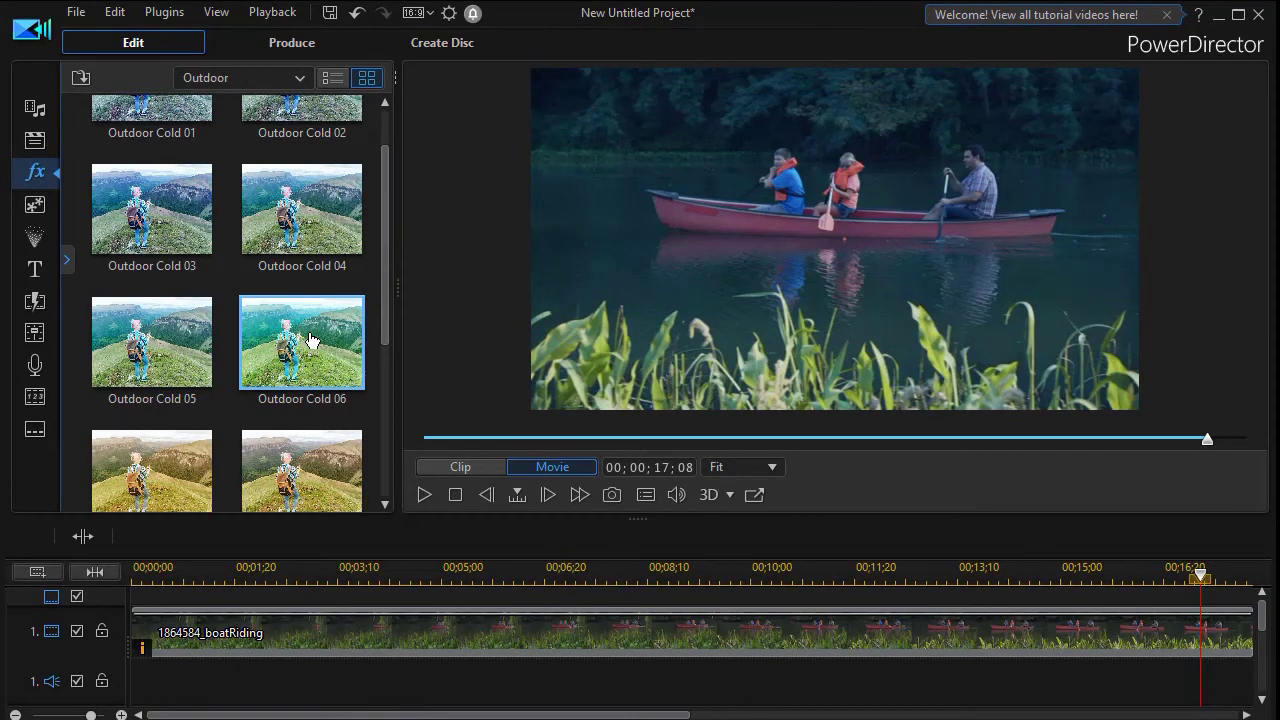
Try Outdoor Cold 06, then Outdoor Cold 03 on the clip, then remove the Color LUT.
drag(307, 340, 260, 632)
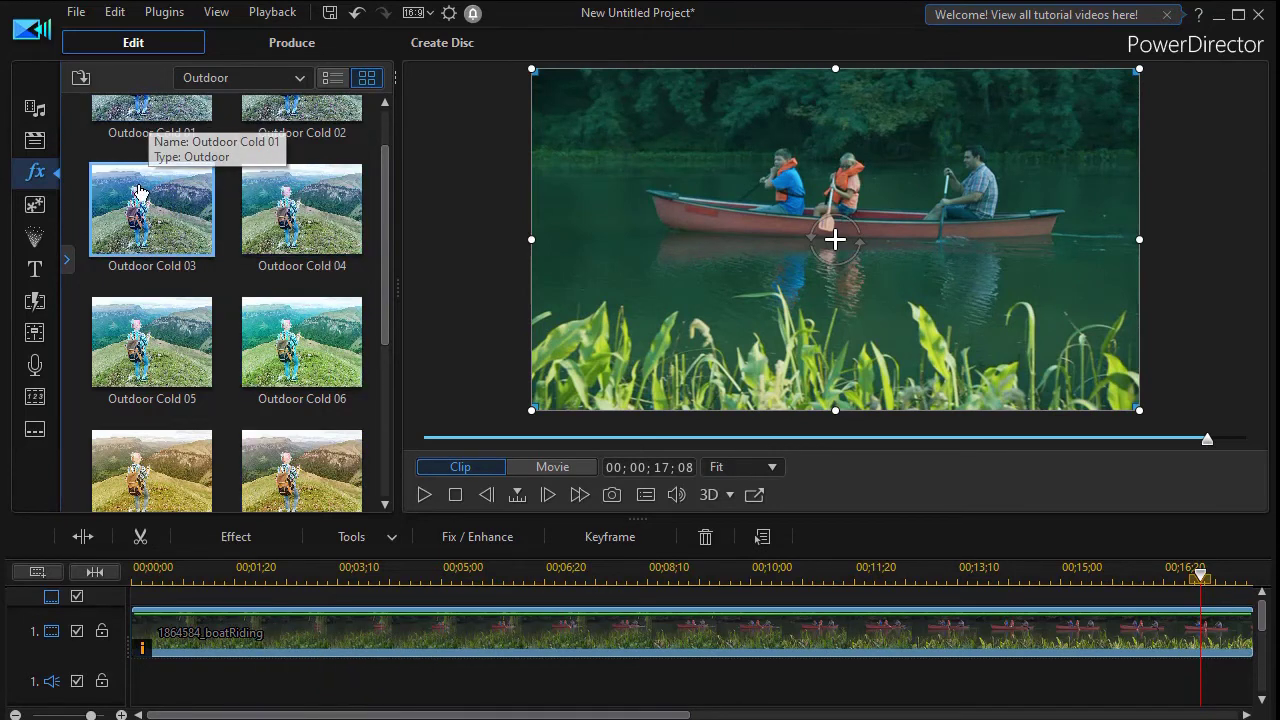
drag(138, 193, 329, 635)
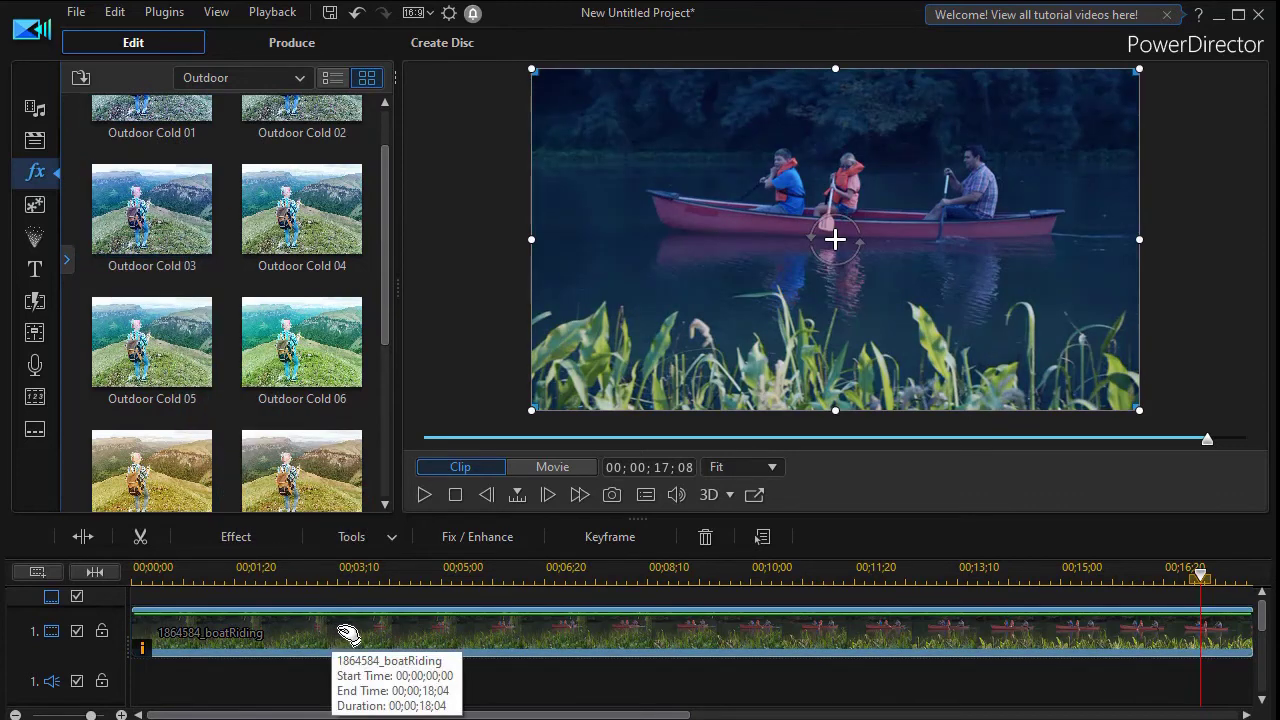
click(247, 541)
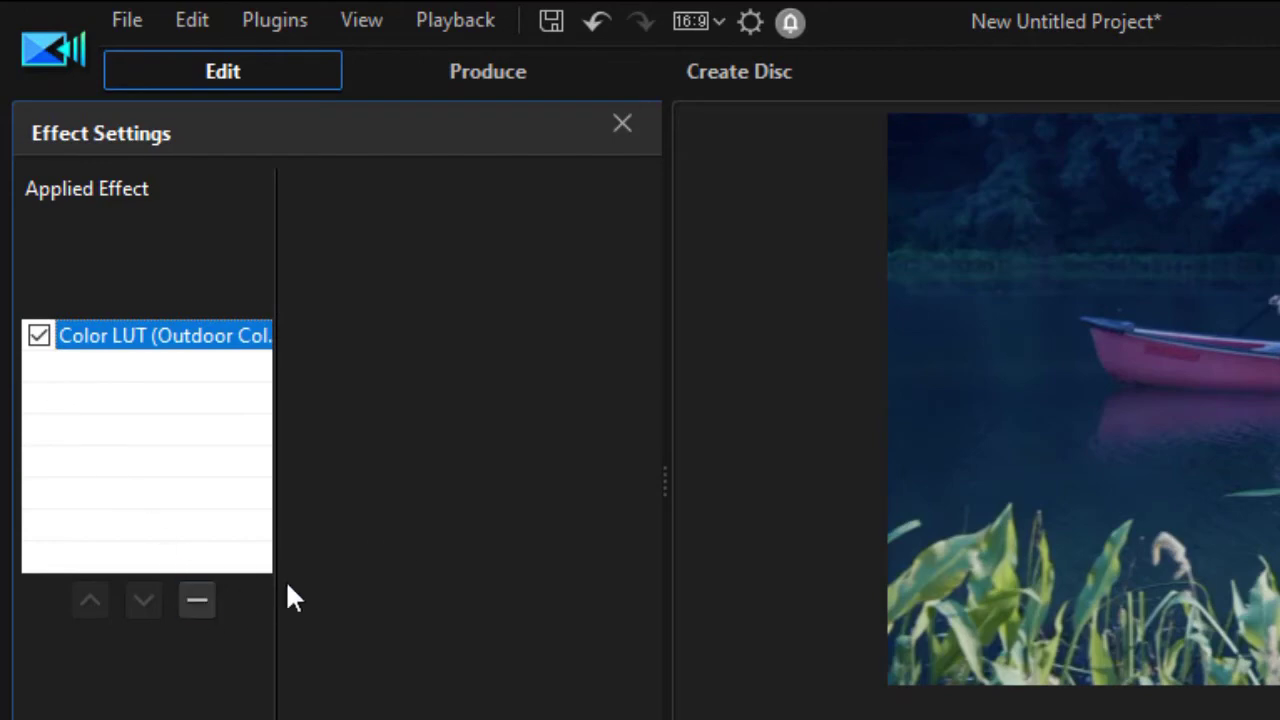
click(196, 603)
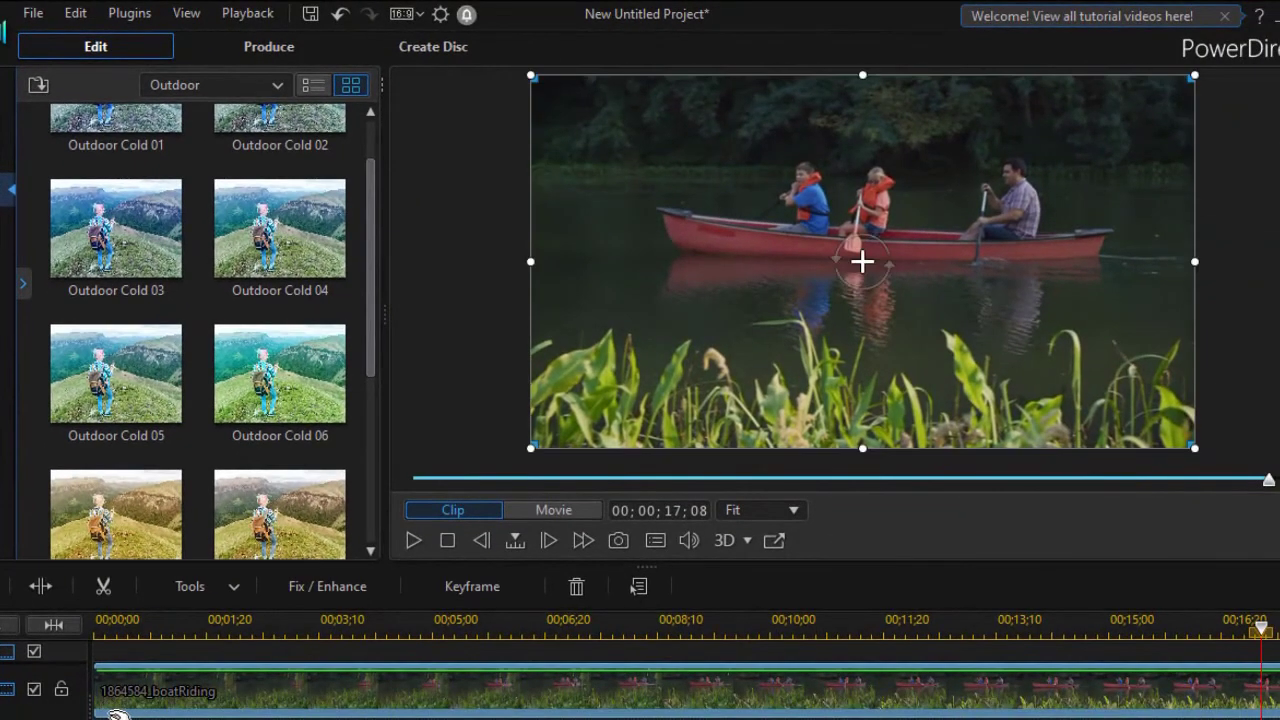
Select the boatRiding clip and apply the Outdoor Warm 04 LUT to it.
click(113, 706)
scroll(367, 245, up, 2)
drag(367, 250, 374, 484)
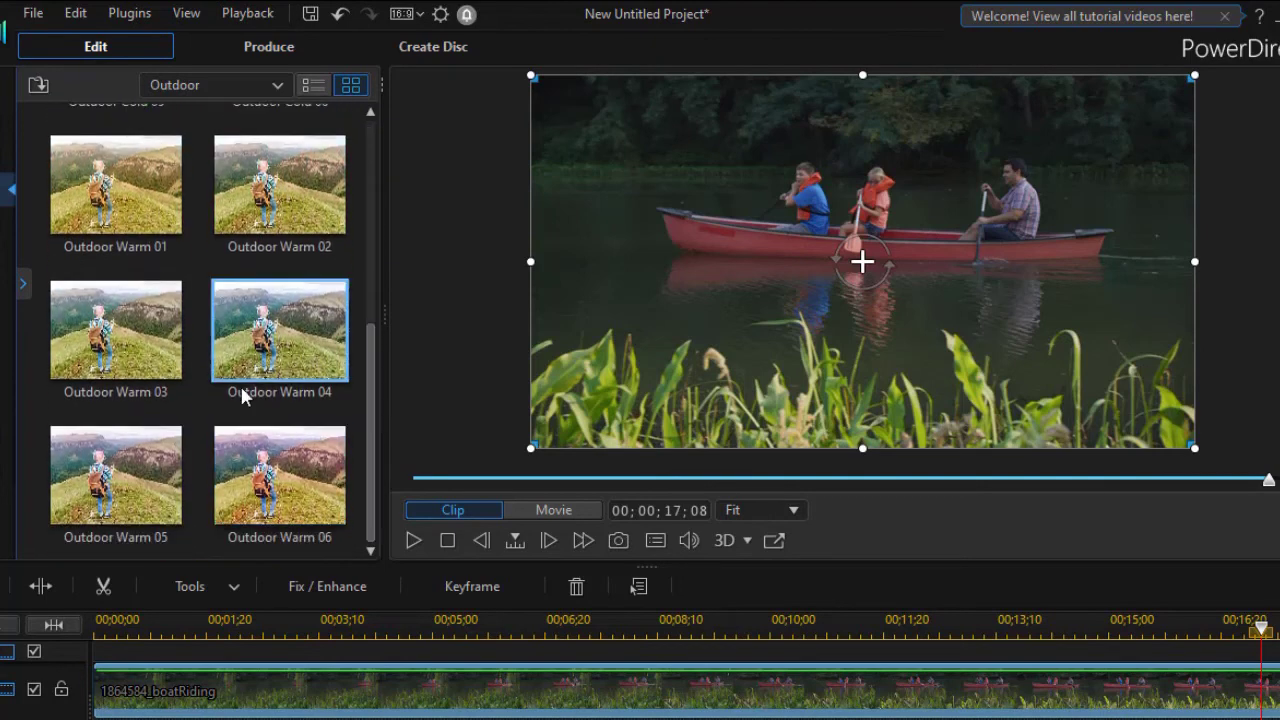
drag(233, 345, 288, 710)
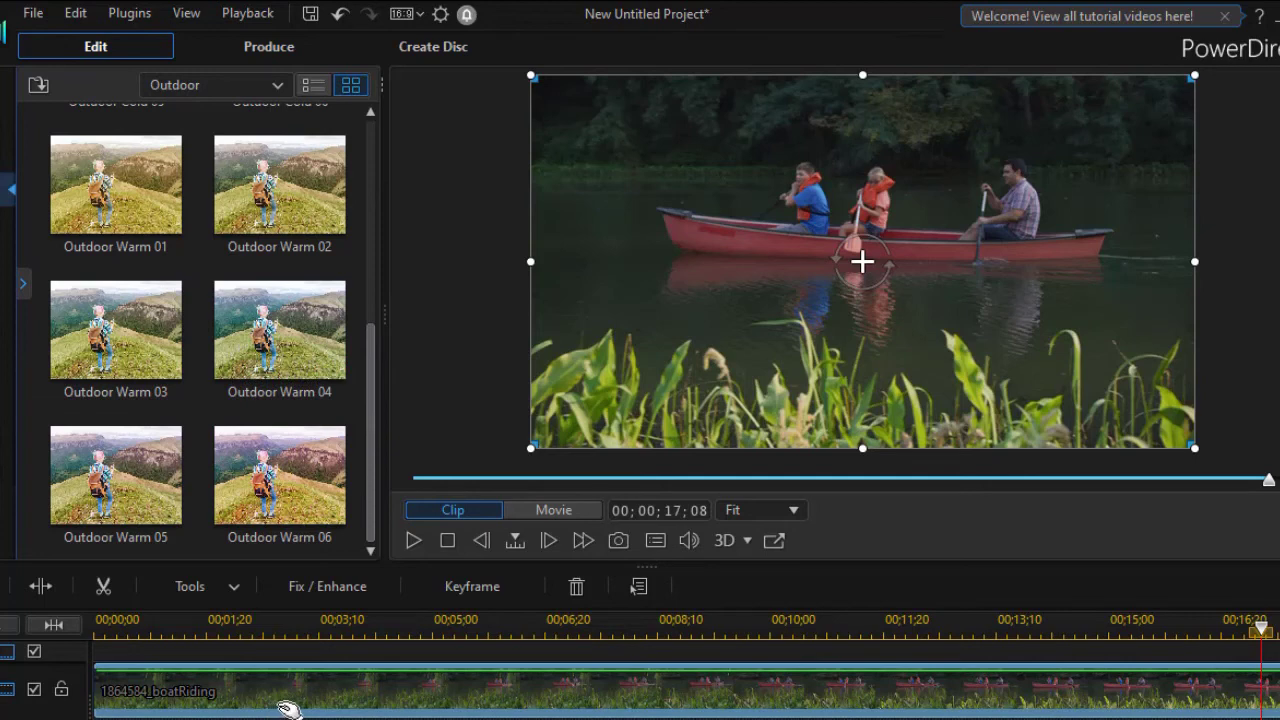
drag(287, 710, 286, 705)
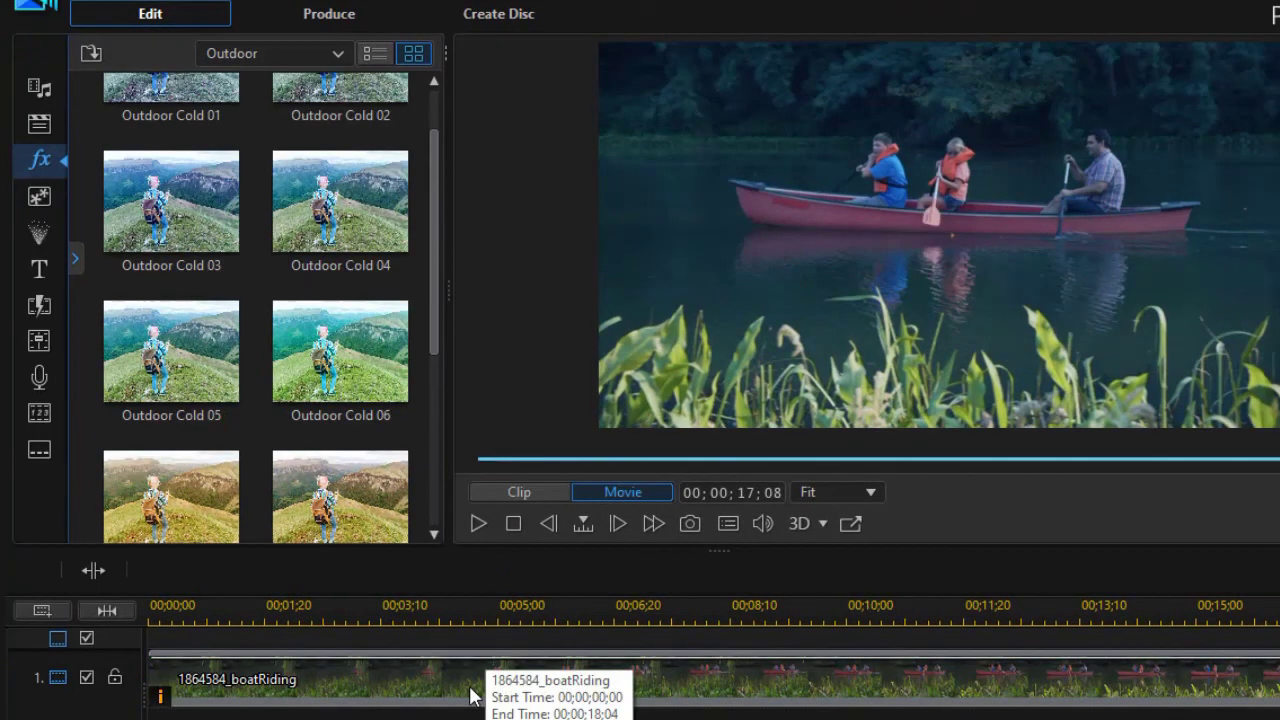